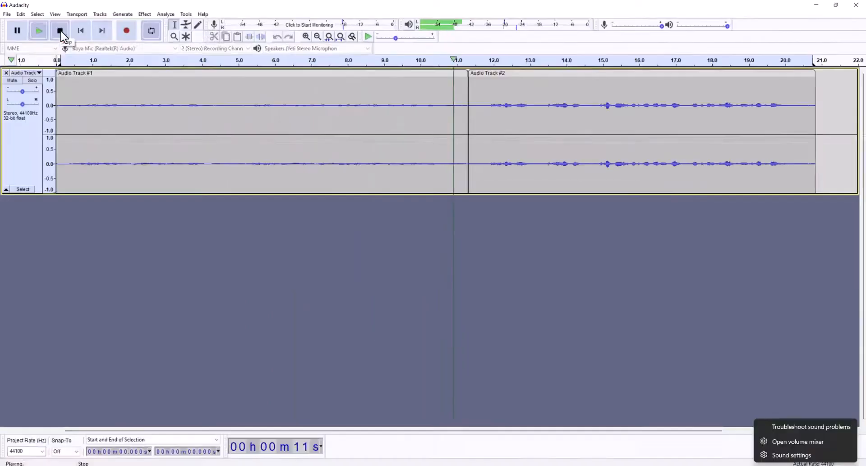
# Choose VoiceMeeter Output (VB-Audio Vo) as the recording device in Audacity and play back the recorded track.
pyautogui.click(61, 32)
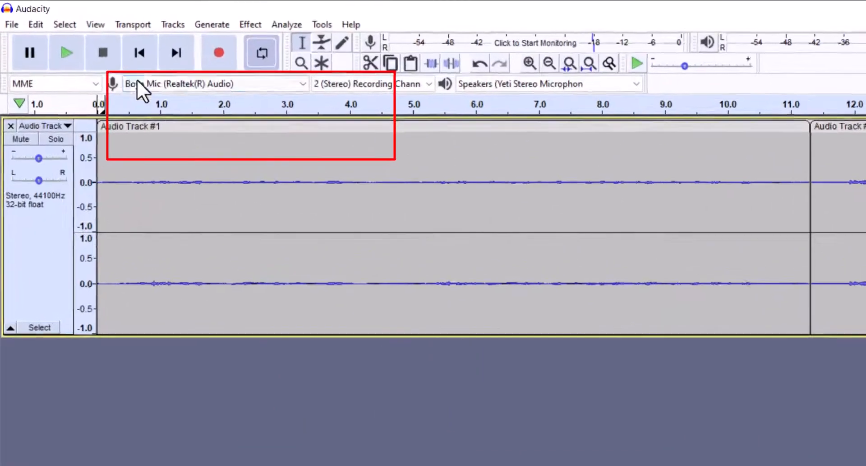
pyautogui.click(106, 55)
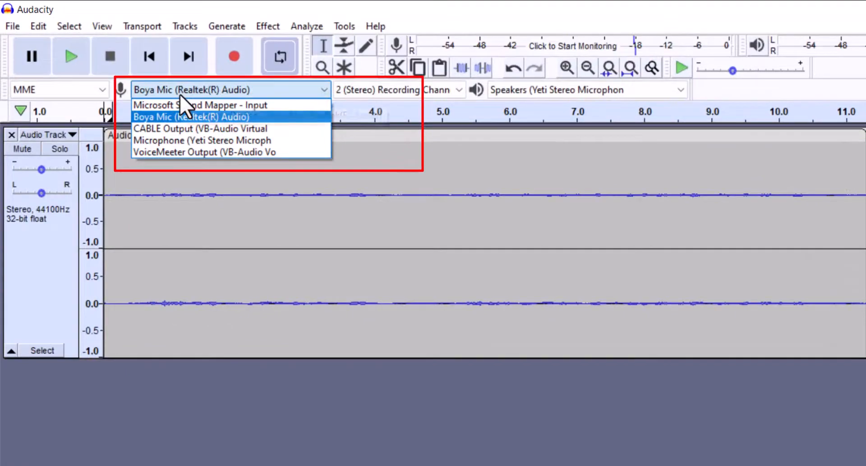
pyautogui.click(183, 153)
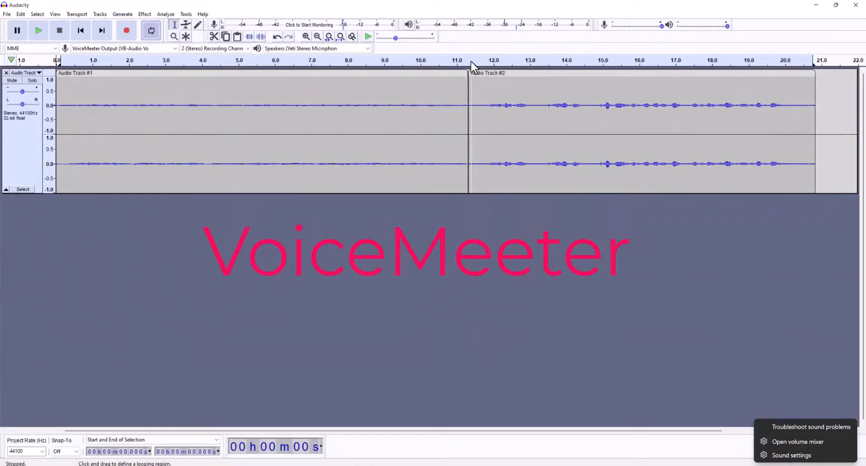
pyautogui.click(41, 33)
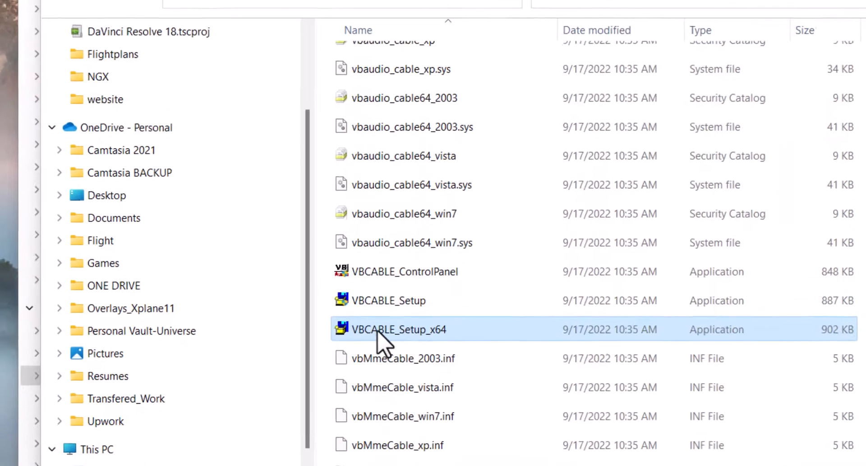
# Run the VBCABLE_Setup_x64 installer, and set the Windows sound output to Speakers (Yeti Stereo Microphone).
pyautogui.doubleClick(378, 333)
pyautogui.rightClick(378, 330)
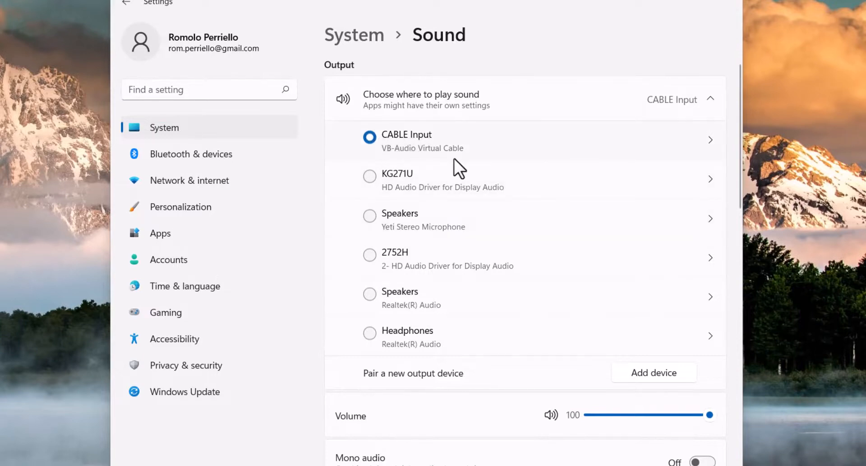
pyautogui.click(374, 218)
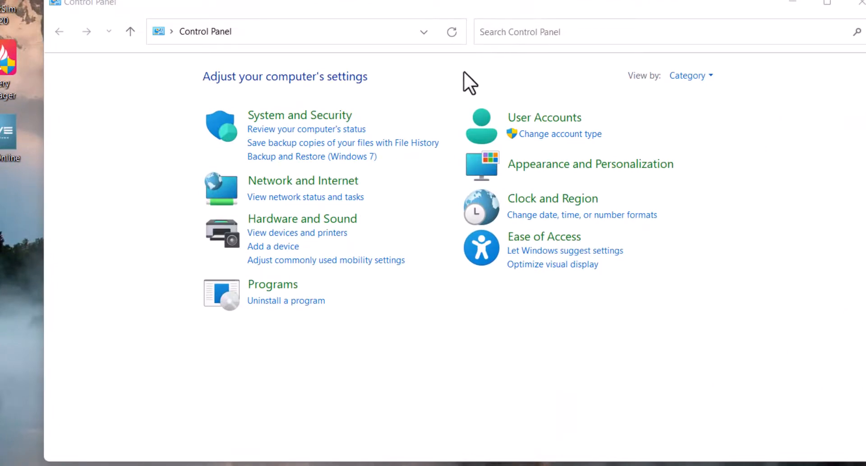
# From Control Panel's Hardware and Sound settings, open the properties of the Realtek Microphone Array recording device.
pyautogui.click(305, 224)
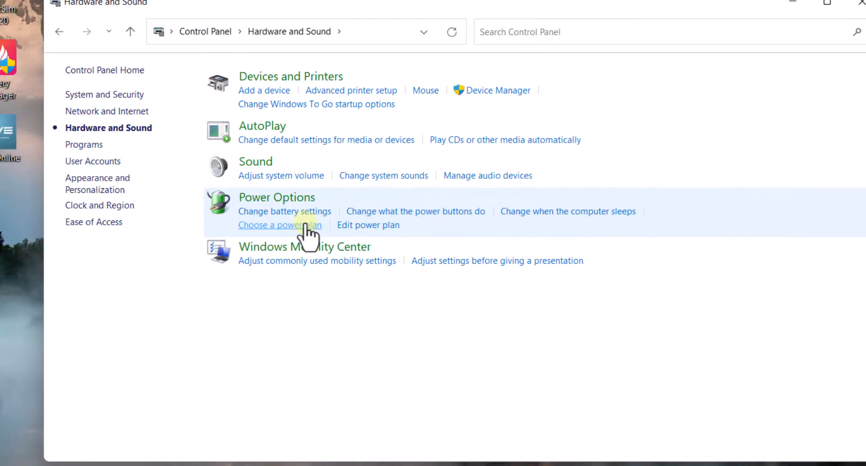
pyautogui.click(469, 180)
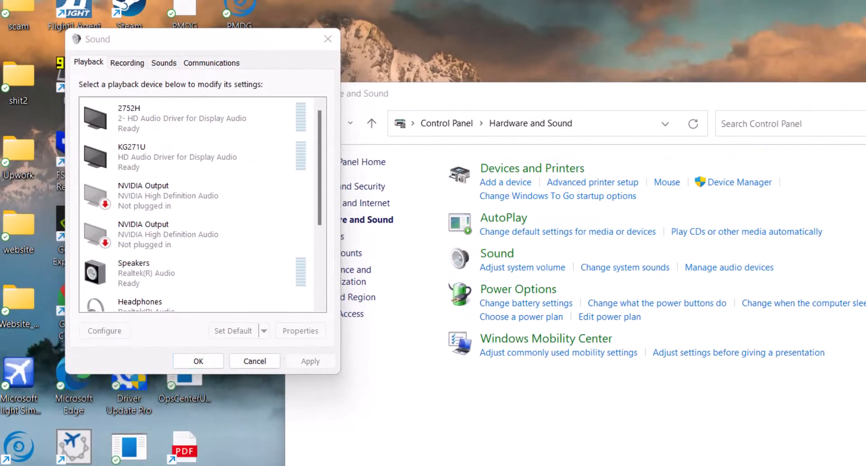
pyautogui.click(125, 60)
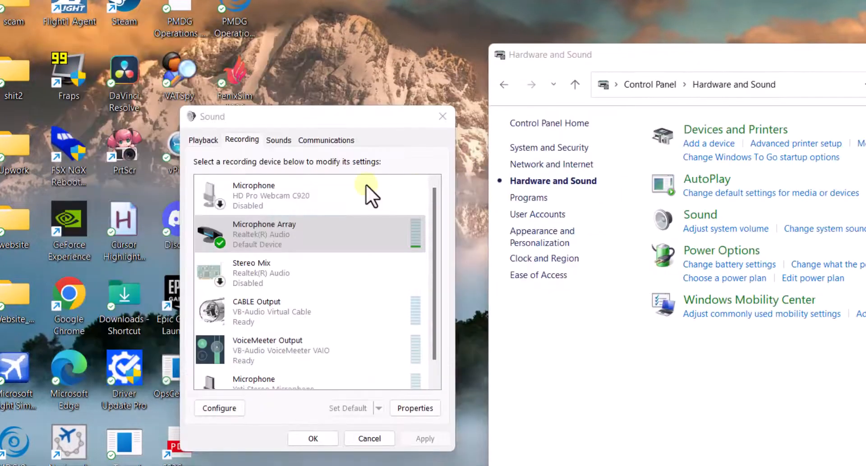
pyautogui.rightClick(284, 229)
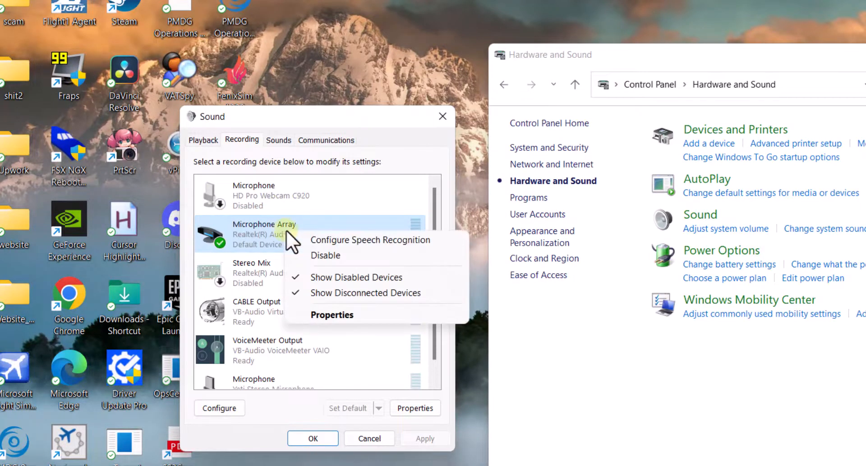
pyautogui.click(329, 315)
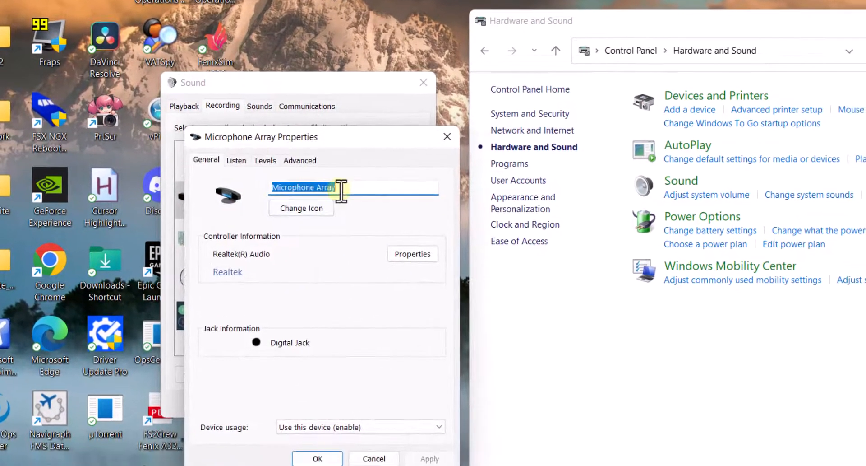
# Rename the Microphone Array device to Boya Mic and apply the change.
pyautogui.click(346, 190)
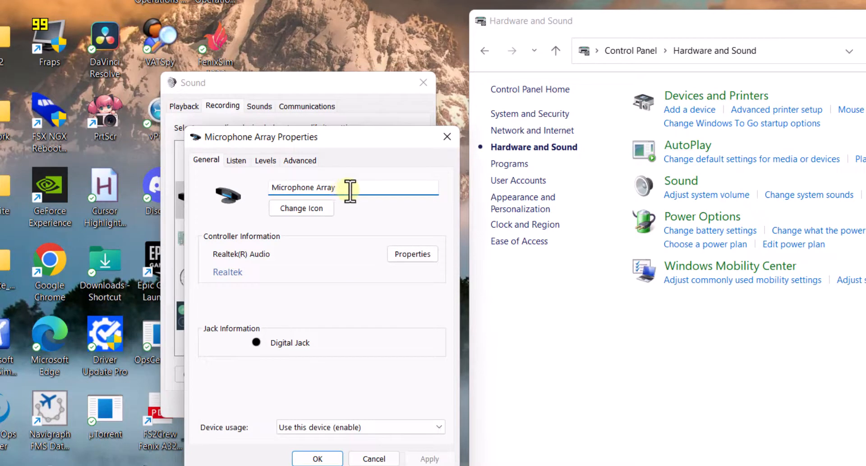
pyautogui.moveTo(353, 190); pyautogui.dragTo(262, 191)
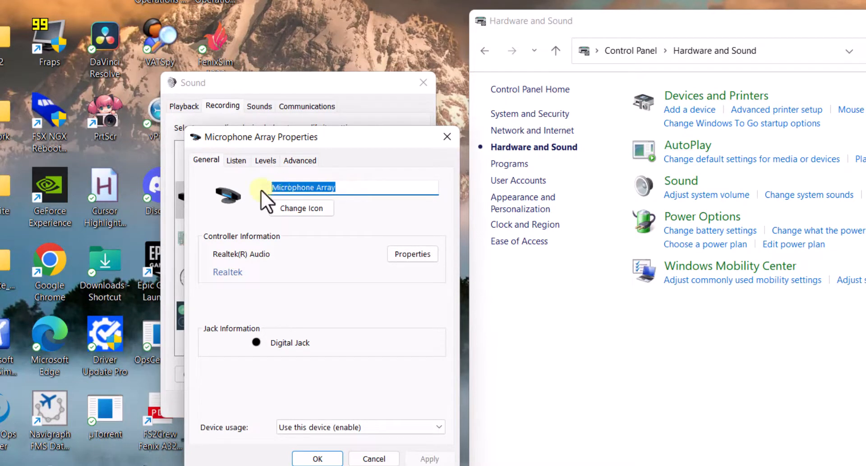
pyautogui.write('Boya')
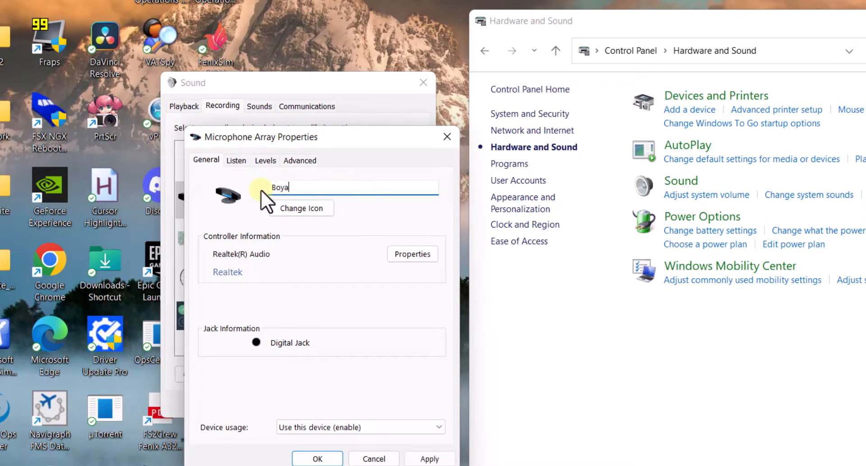
pyautogui.write(' Mic')
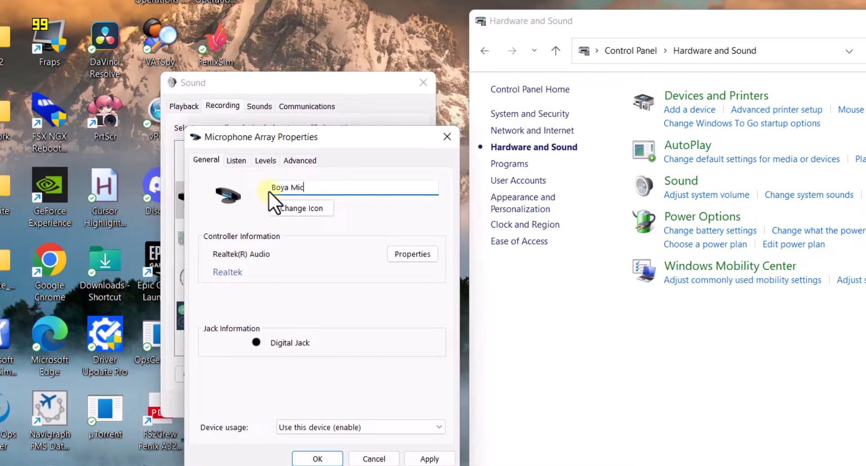
pyautogui.click(427, 458)
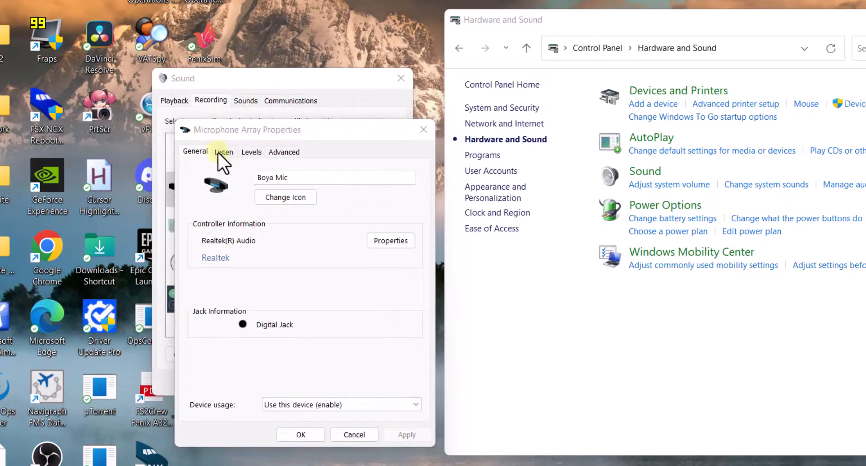
# Review the microphone's Listen and Levels settings, and close its properties with confirmation.
pyautogui.click(220, 152)
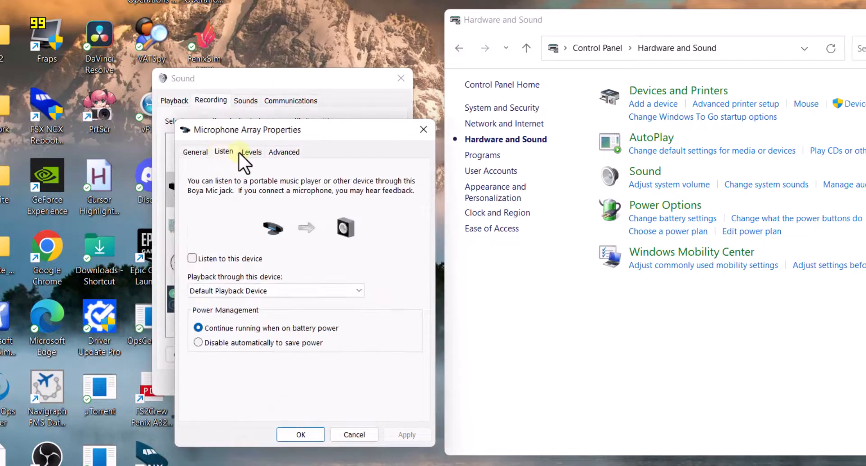
pyautogui.click(251, 153)
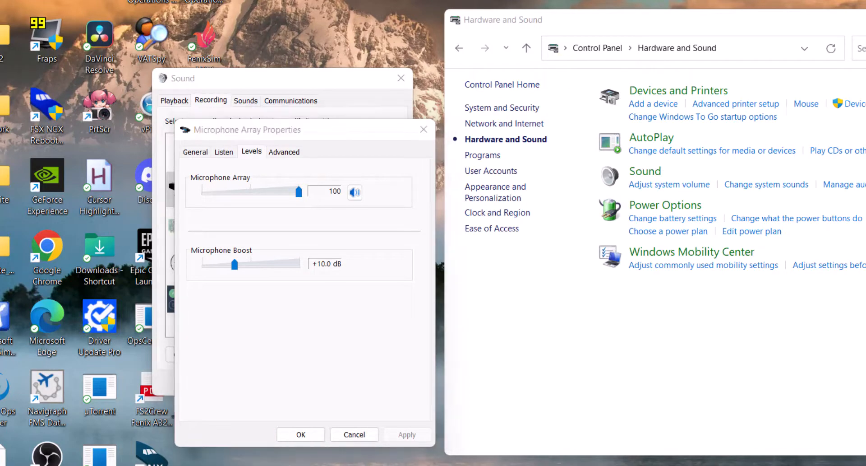
pyautogui.click(296, 433)
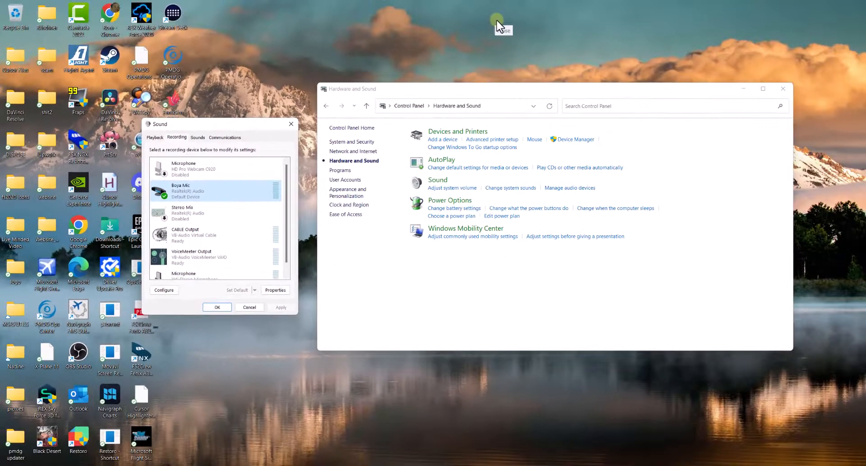
# Search Windows for "voiceme" and launch the Voicemeeter app.
pyautogui.click(496, 21)
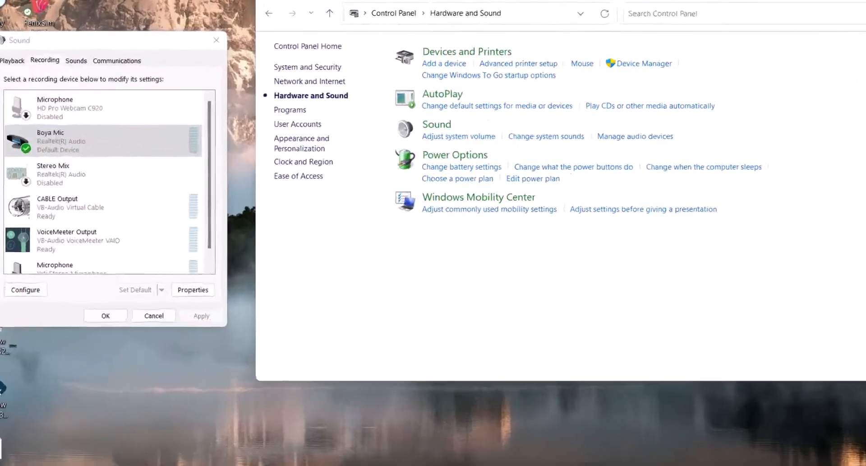
pyautogui.press('super')
pyautogui.click(327, 101)
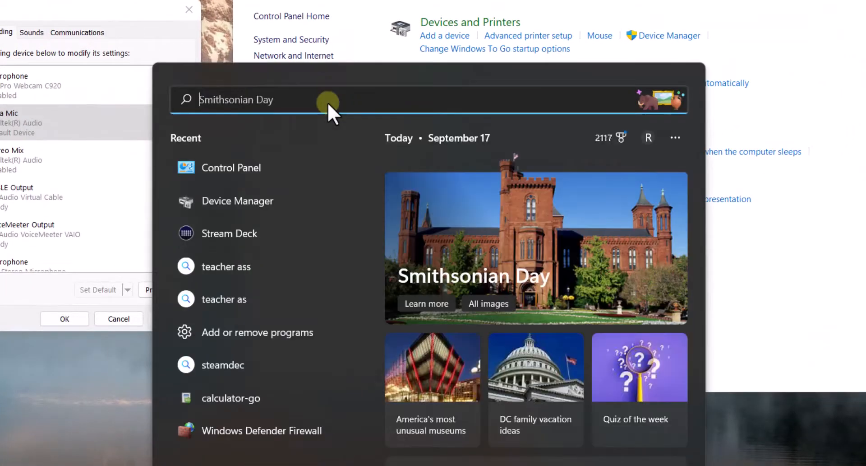
pyautogui.write('voicemeeter')
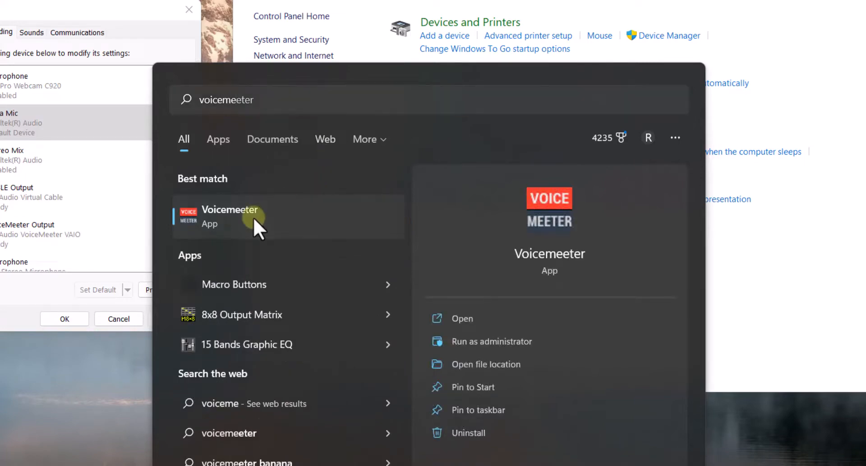
pyautogui.click(251, 216)
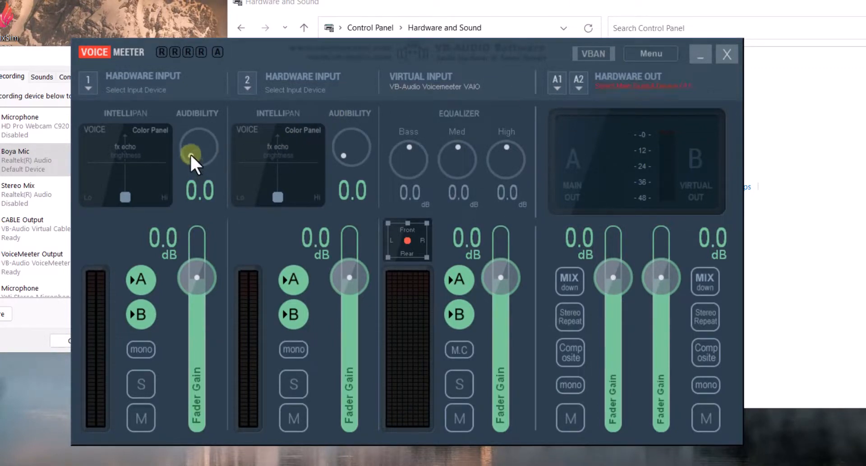
# Set Hardware Input 1's Audibility to 3.0 and fader gain to -2.5 dB, and enable Stereo Repeat on the main output.
pyautogui.moveTo(191, 153); pyautogui.dragTo(198, 133)
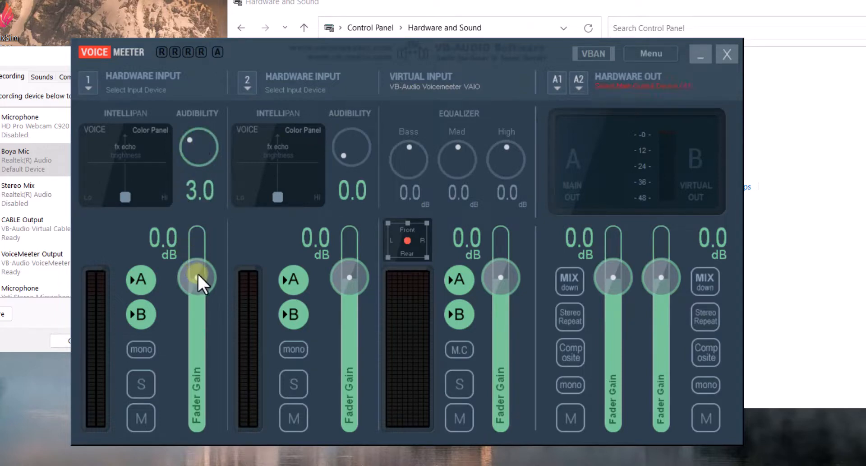
pyautogui.moveTo(196, 272)
pyautogui.mouseDown()
pyautogui.moveTo(199, 287)
pyautogui.moveTo(202, 279)
pyautogui.mouseUp()
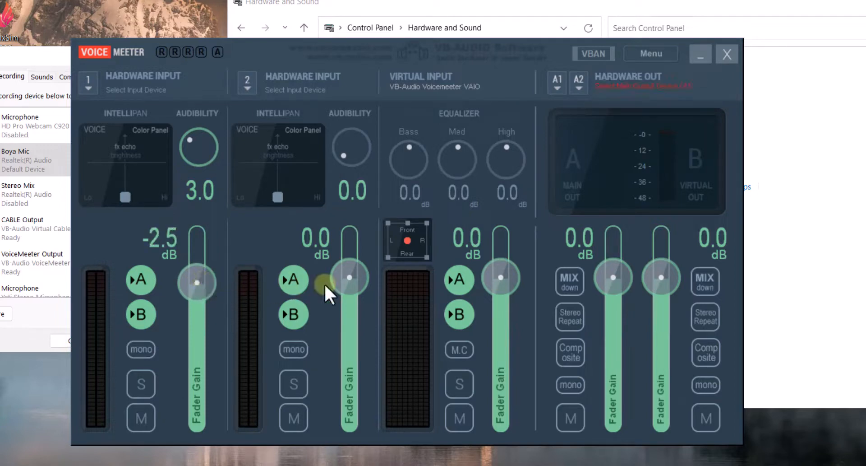
pyautogui.click(564, 313)
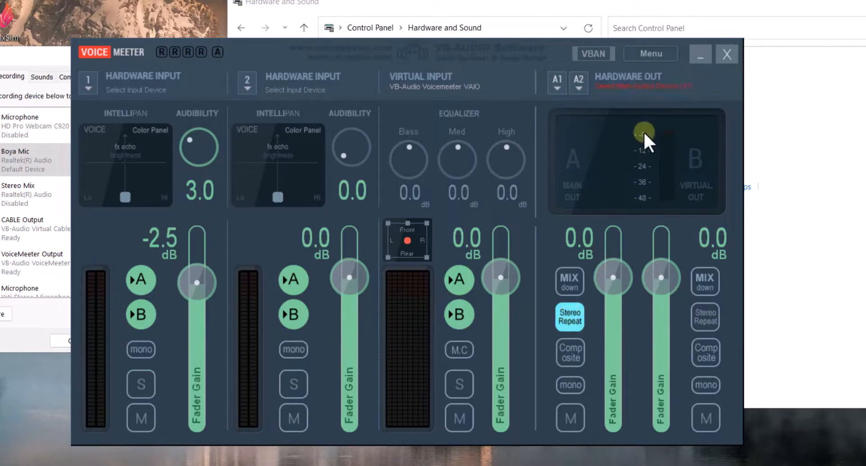
# Assign MME: CABLE Input (VB-Audio Virtual C) as the A1 hardware output and WDM: Boya Mic (Realtek(R) Audio) as Hardware Input 1.
pyautogui.click(616, 81)
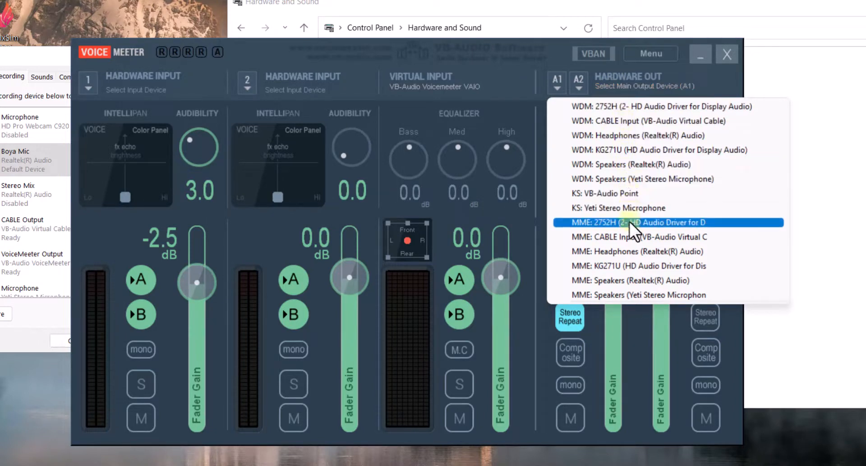
pyautogui.click(634, 243)
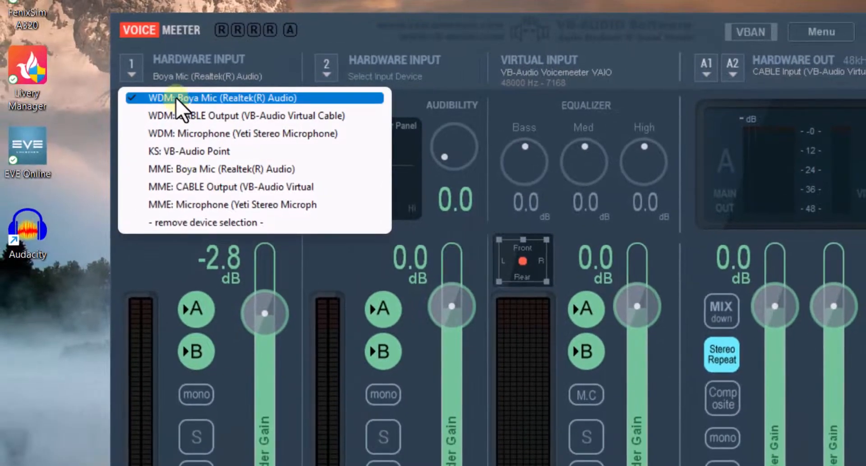
pyautogui.click(230, 97)
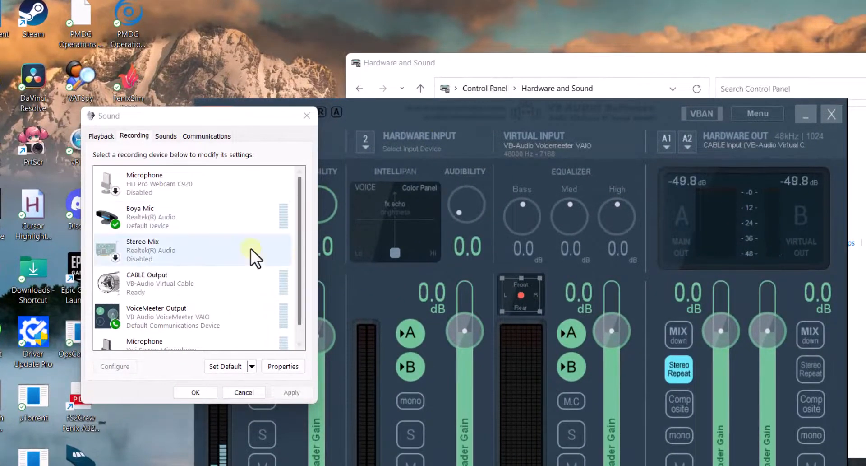
# Set VoiceMeeter Output as the default recording device in the Sound settings.
pyautogui.click(169, 317)
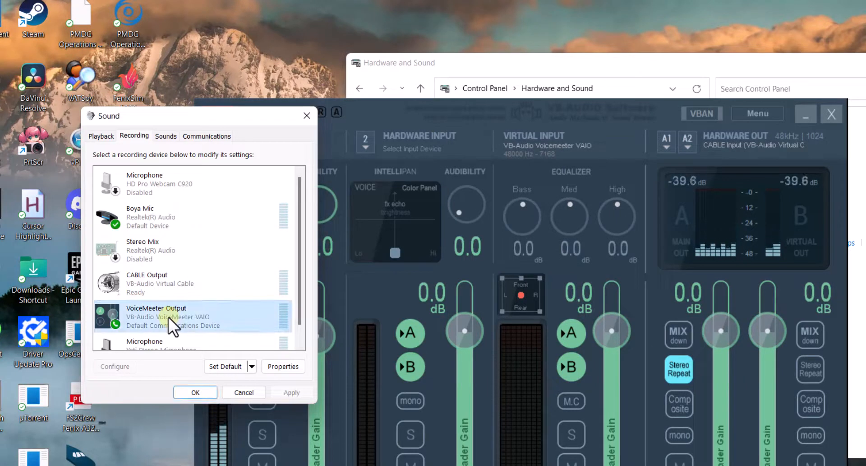
pyautogui.rightClick(169, 316)
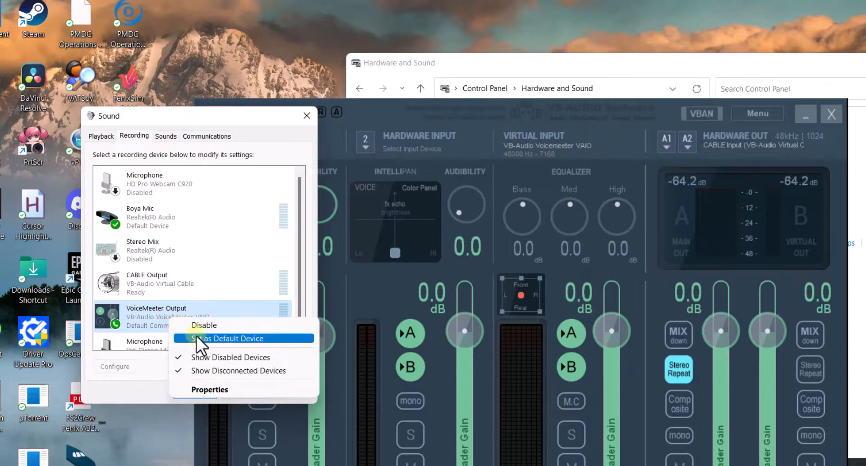
pyautogui.click(197, 337)
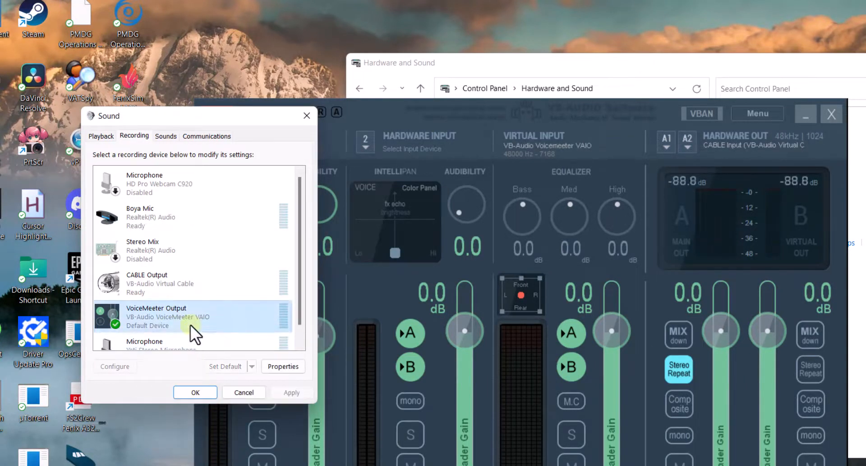
# Set Boya Mic as the default recording device and confirm the Sound settings.
pyautogui.rightClick(178, 228)
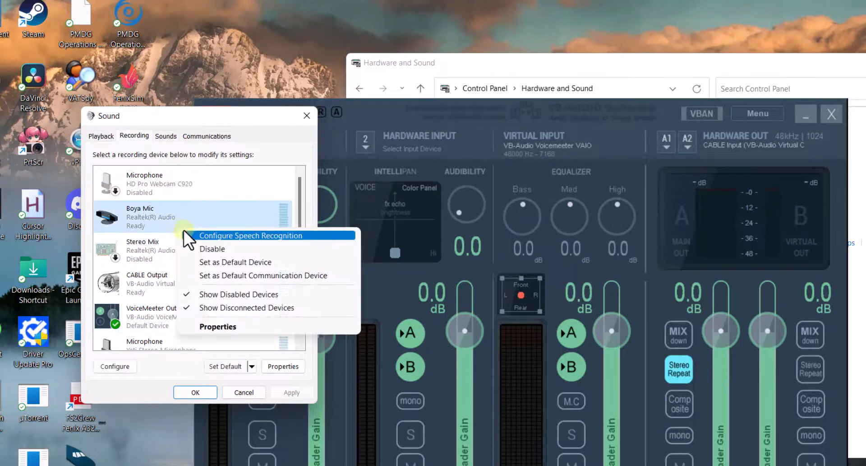
pyautogui.click(221, 261)
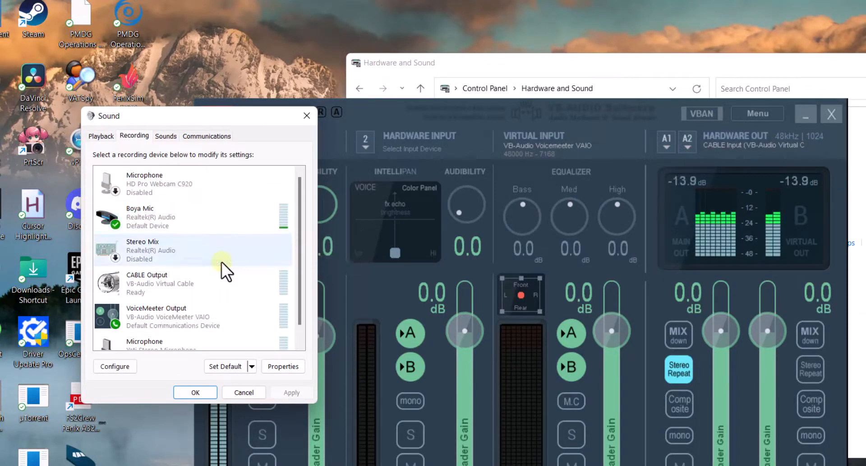
pyautogui.click(196, 392)
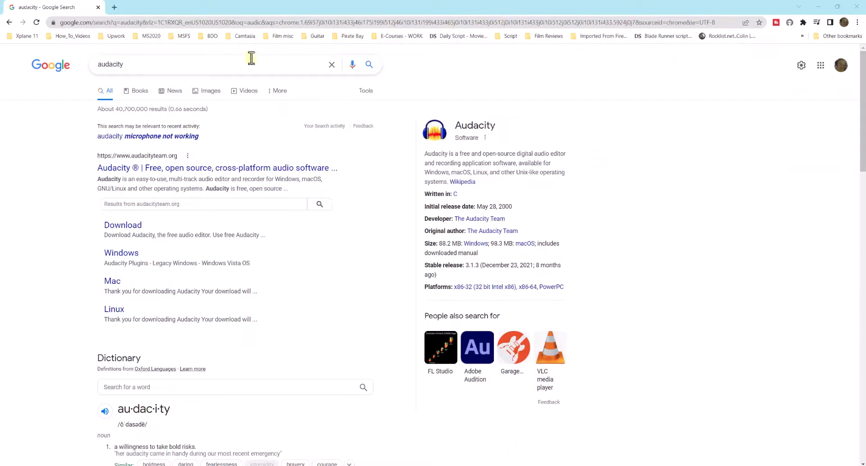
# Open the official Audacity website from the search results and download the Windows installer.
pyautogui.moveTo(134, 67); pyautogui.dragTo(86, 61)
pyautogui.click(176, 174)
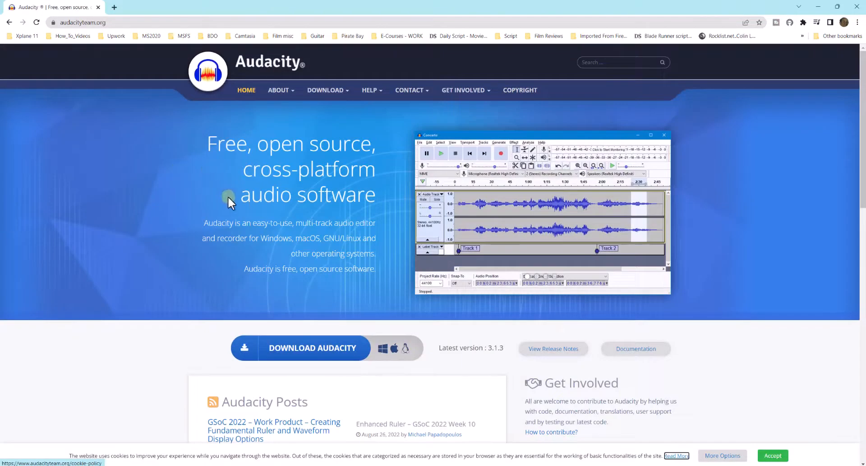
pyautogui.click(309, 348)
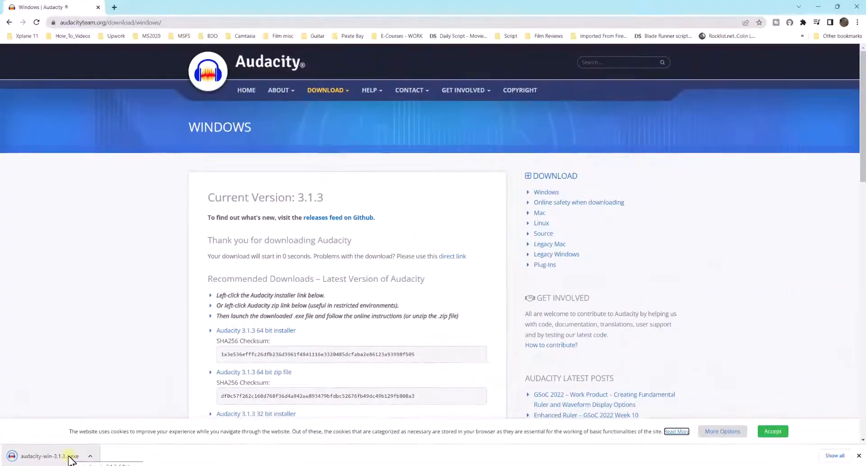
# Install Audacity 3.1.3 from the downloaded installer, keeping the desktop shortcut option, and launch it on completion.
pyautogui.click(49, 455)
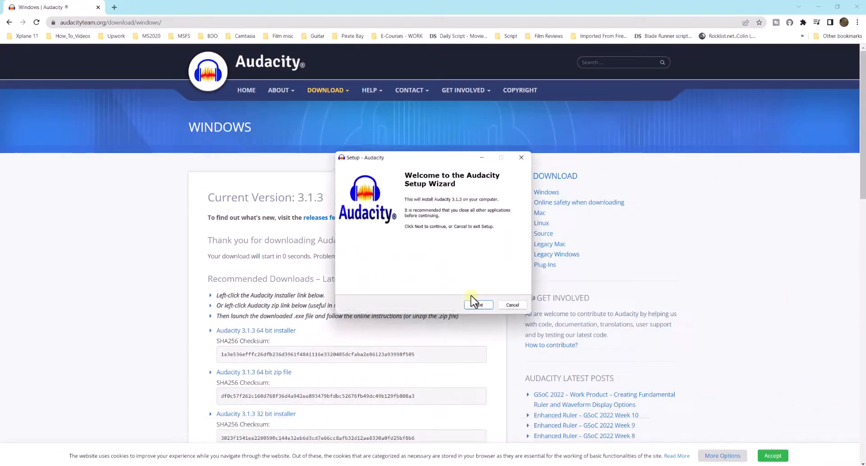
pyautogui.click(477, 304)
pyautogui.click(478, 304)
pyautogui.click(479, 305)
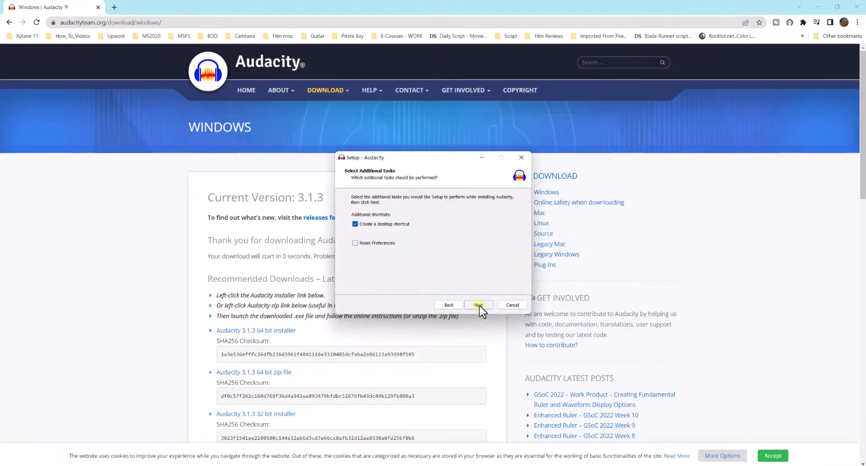
pyautogui.click(479, 305)
pyautogui.click(481, 305)
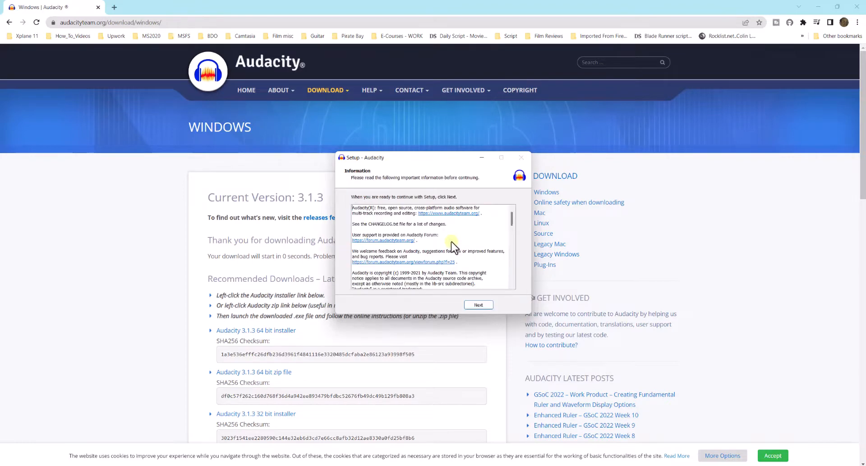
pyautogui.click(485, 305)
pyautogui.click(486, 304)
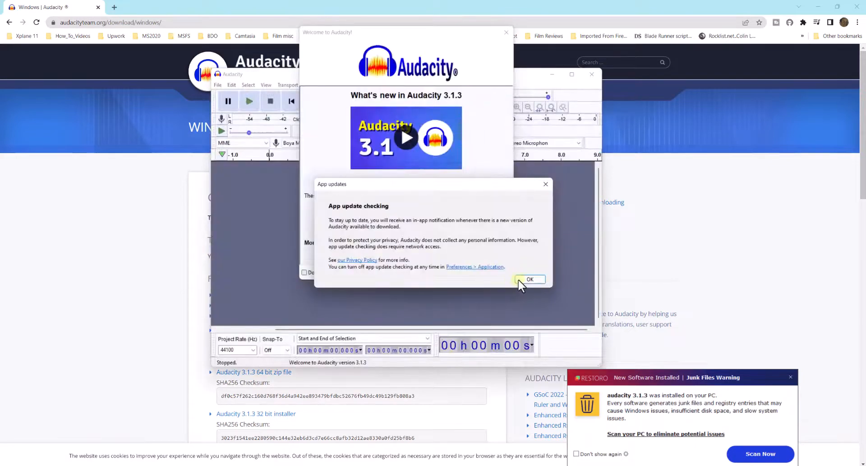
# Dismiss Audacity's update and welcome dialogs and choose Boya Mic (Realtek(R) Audio) as the recording device.
pyautogui.click(525, 279)
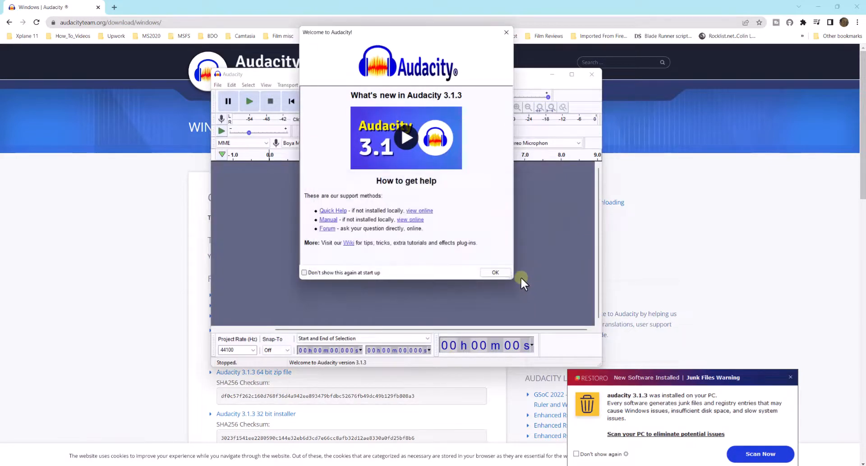
pyautogui.click(498, 271)
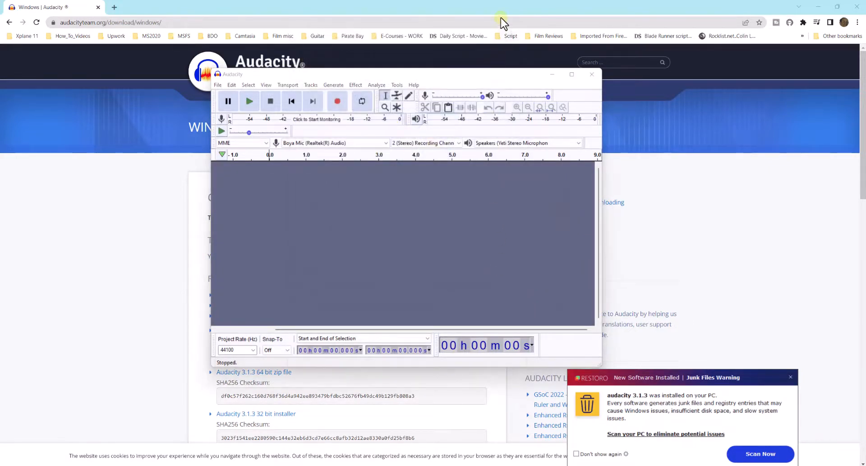
pyautogui.click(308, 144)
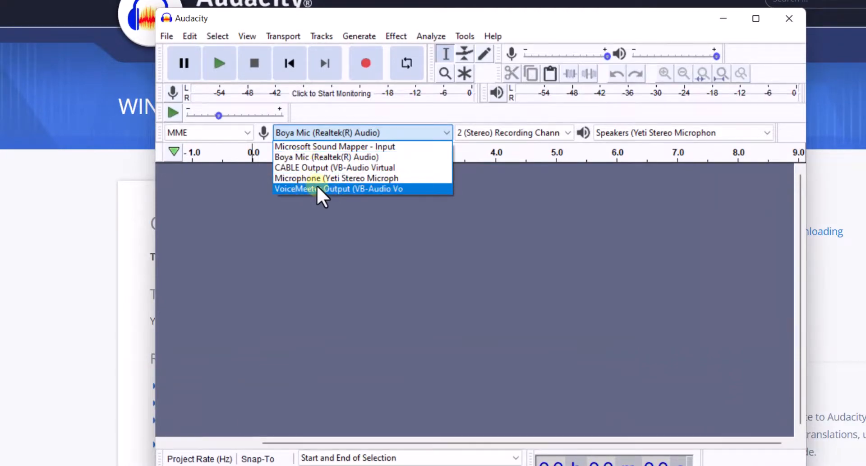
pyautogui.click(311, 157)
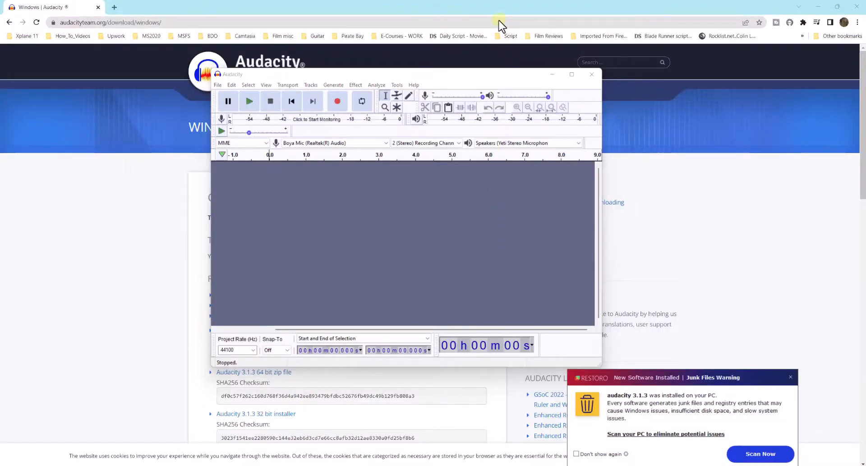
pyautogui.click(307, 143)
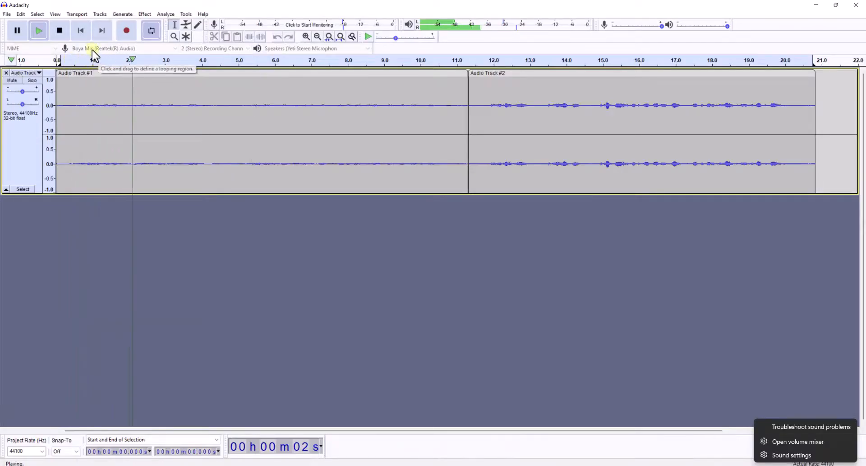
# Switch Audacity's recording device to VoiceMeeter Output (VB-Audio Vo) with playback stopped, and play back the recorded audio track.
pyautogui.click(60, 31)
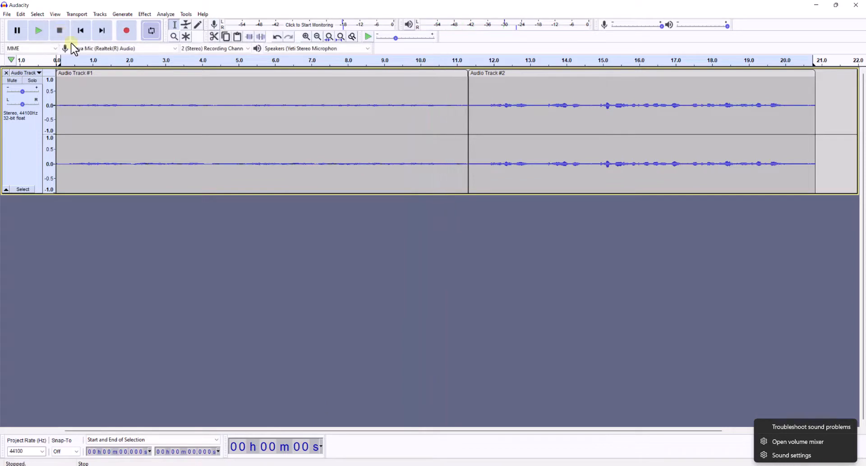
pyautogui.click(97, 50)
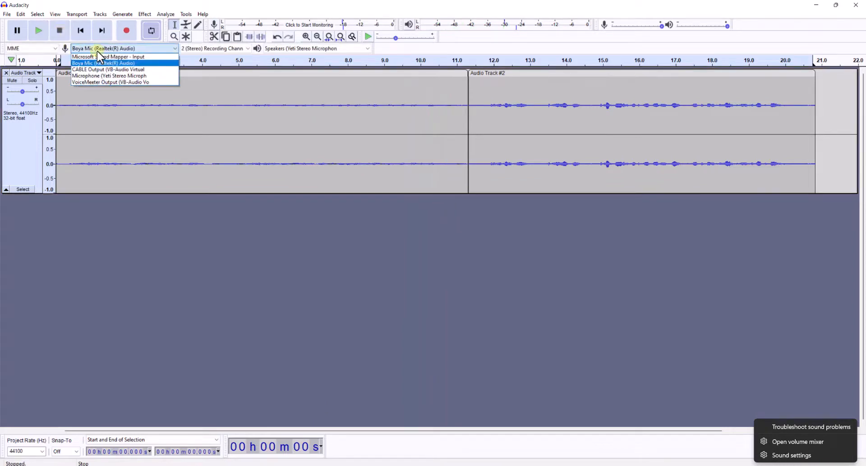
pyautogui.click(108, 82)
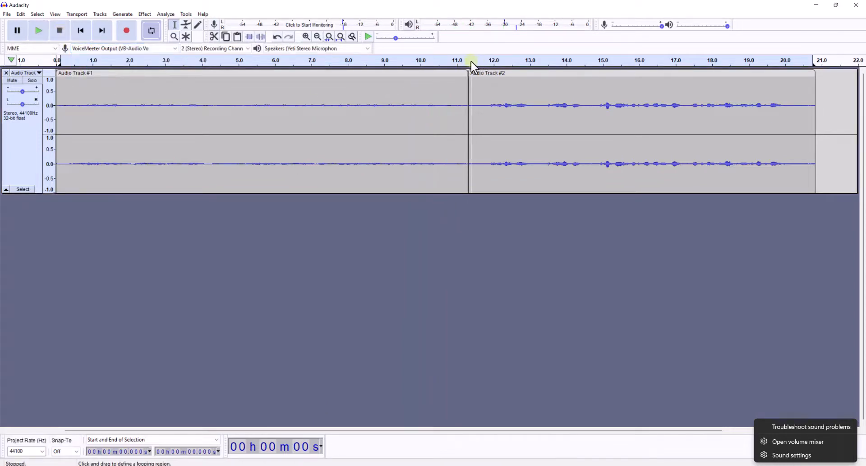
pyautogui.click(40, 31)
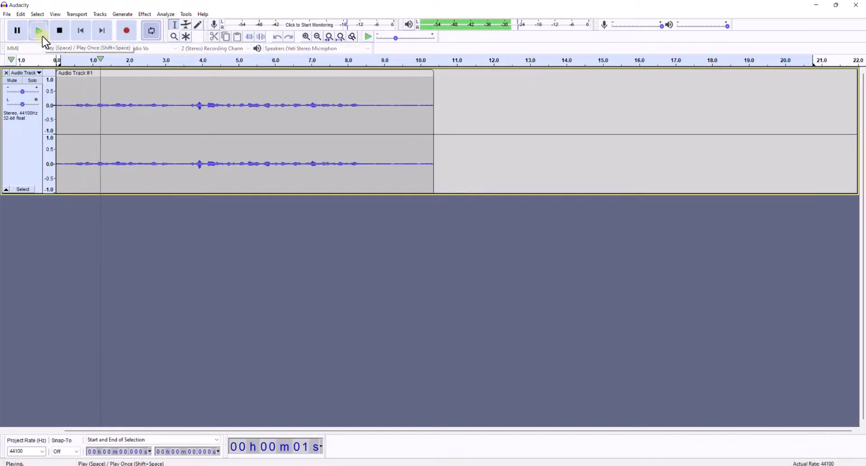